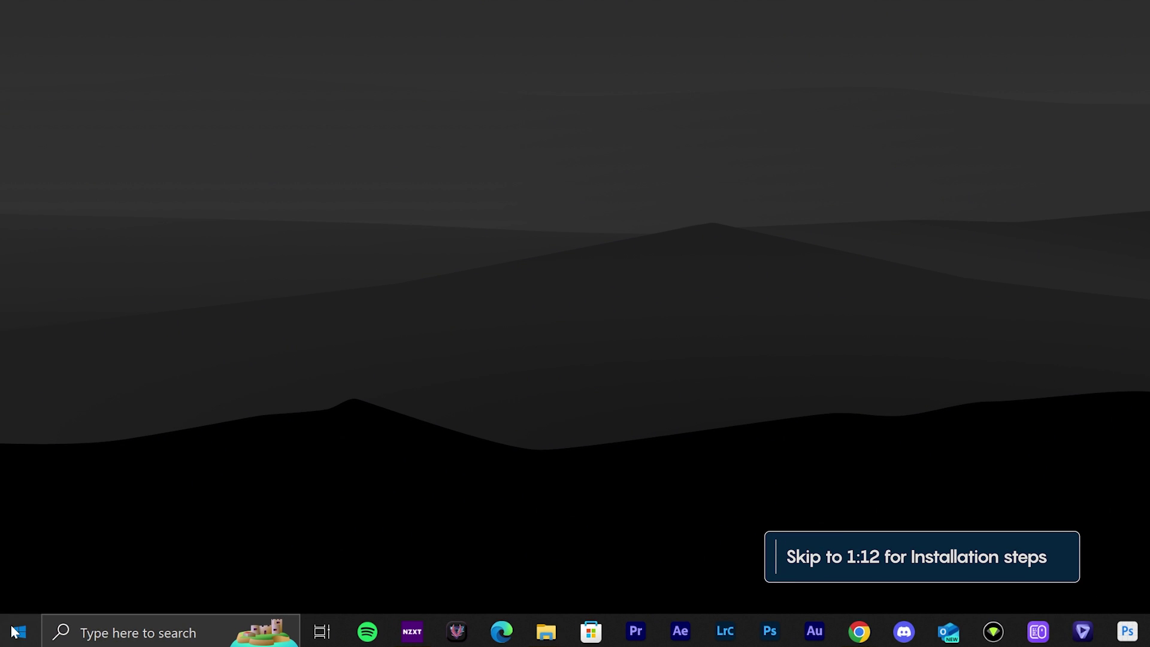
Step: Launch dxdiag from Run and view the graphics device details on the Display tab
left_click(15, 632)
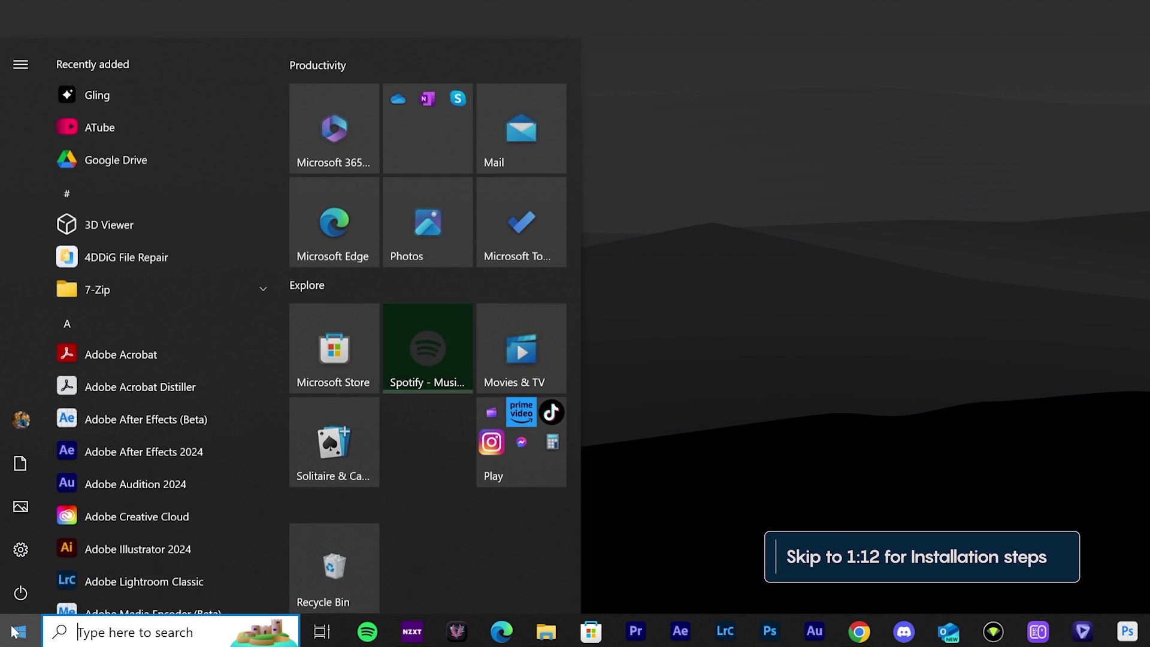
type("run")
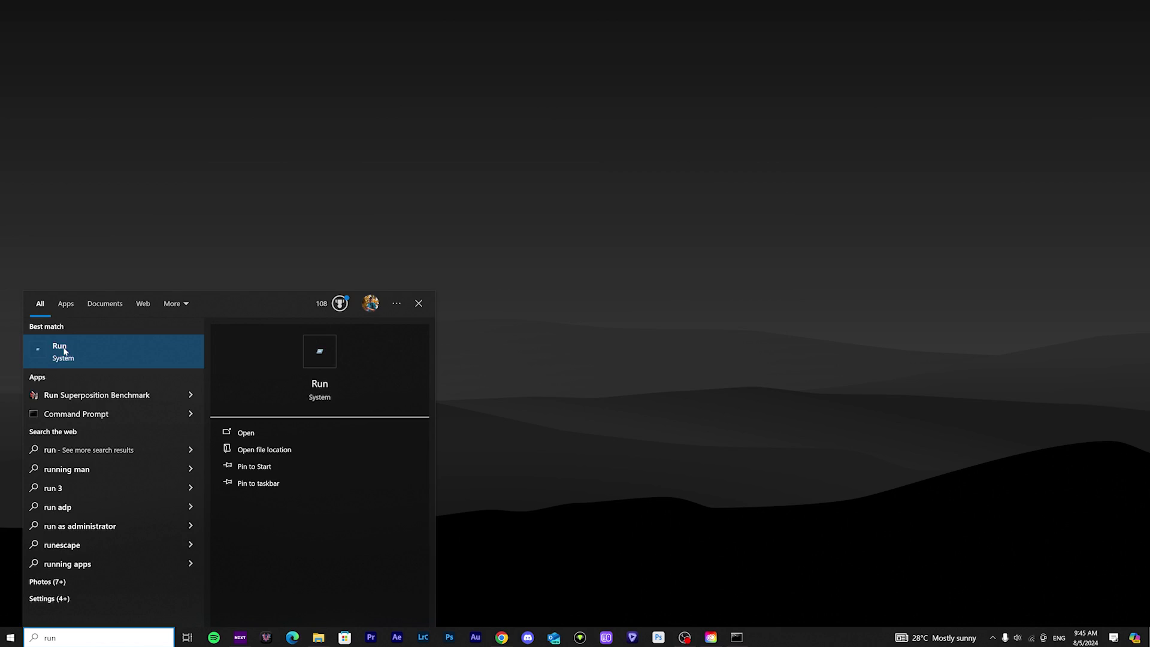
key("Return")
type("dxdiag")
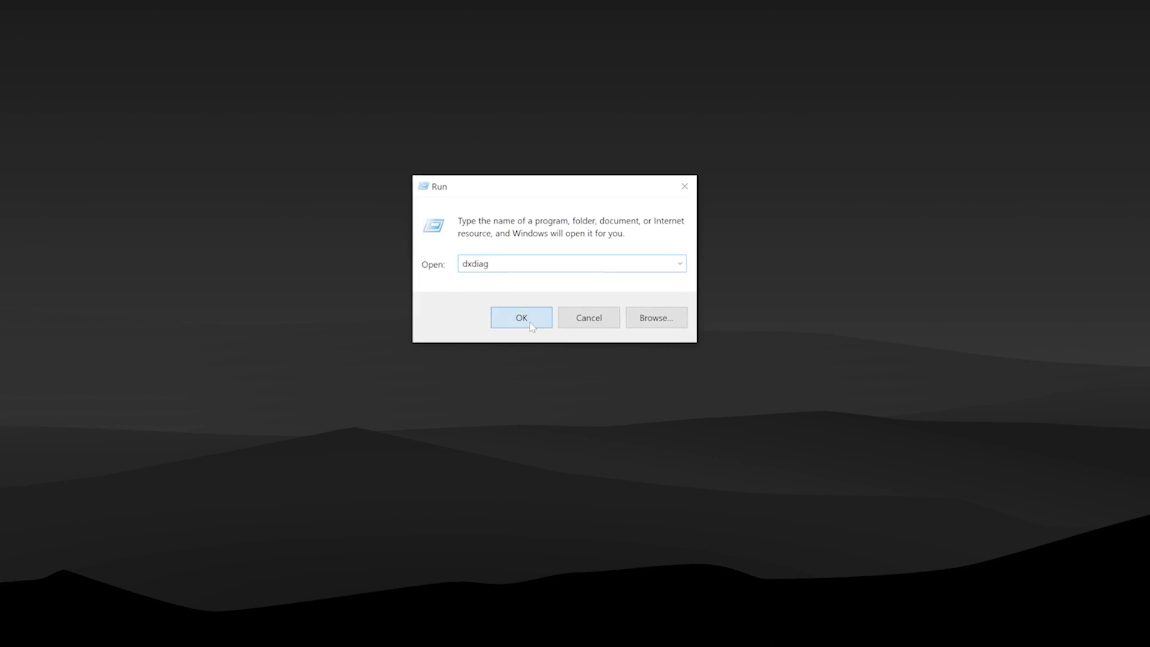
key("Return")
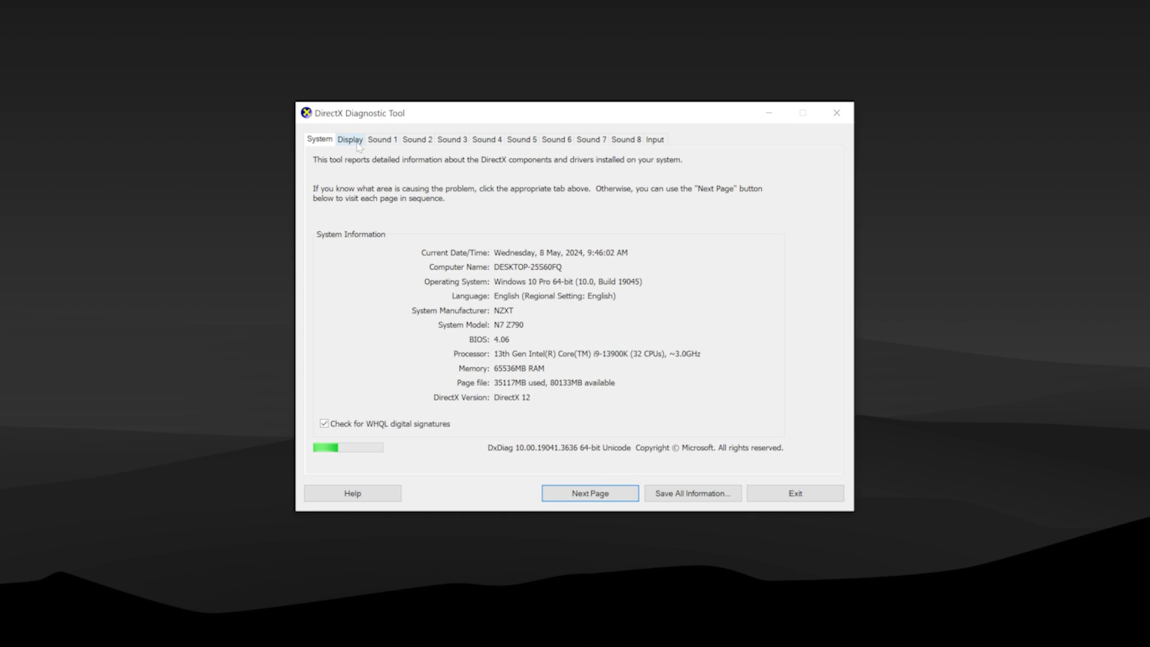
left_click(350, 140)
mouse_move(576, 189)
left_mouse_down()
mouse_move(581, 232)
mouse_move(589, 211)
left_mouse_up()
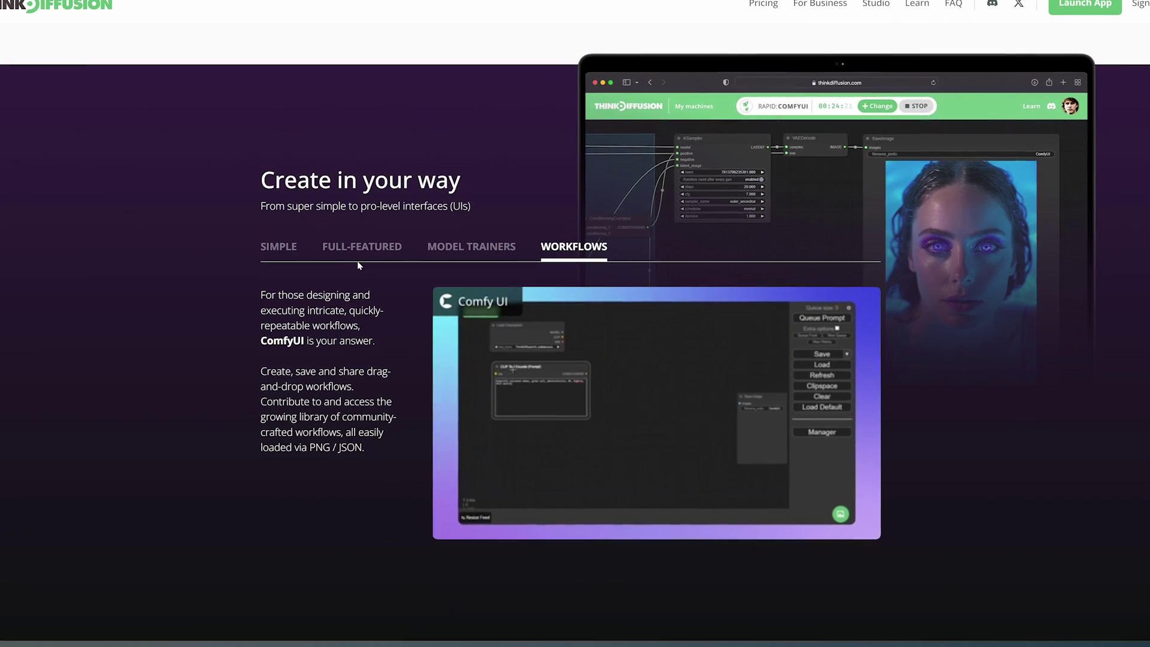
Step: Switch ThinkDiffusion's 'Create in your way' section to the FULL-FEATURED tab
left_click(360, 252)
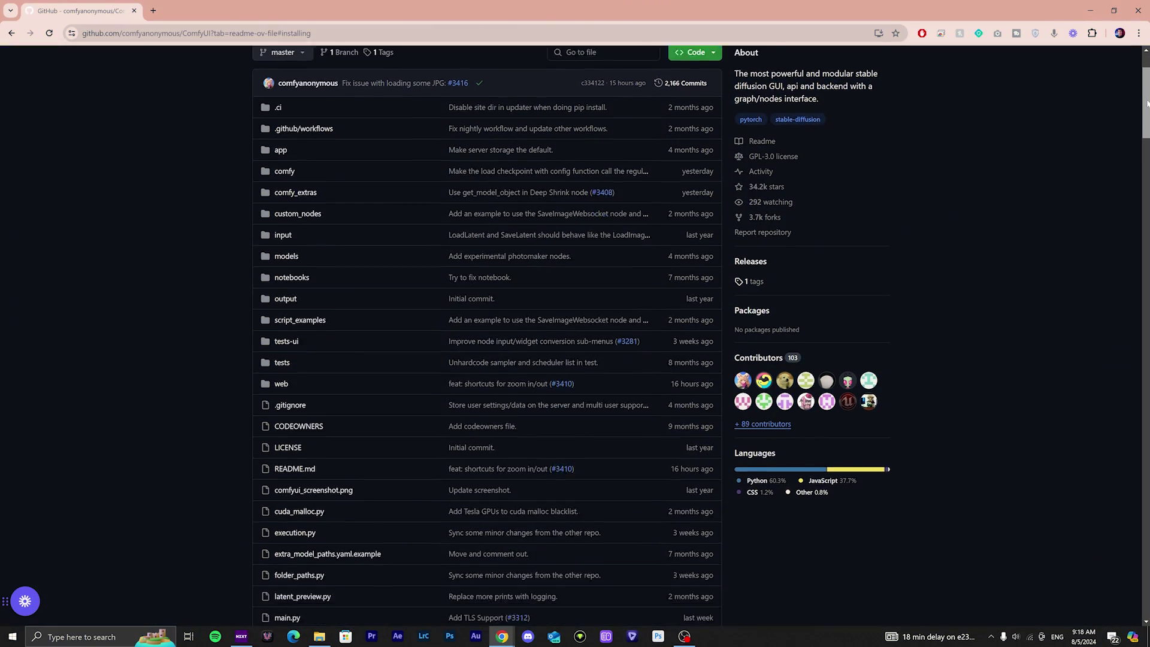
scroll(485, 360, "down", 4)
scroll(486, 360, "down", 4)
scroll(485, 359, "down", 4)
scroll(486, 360, "down", 4)
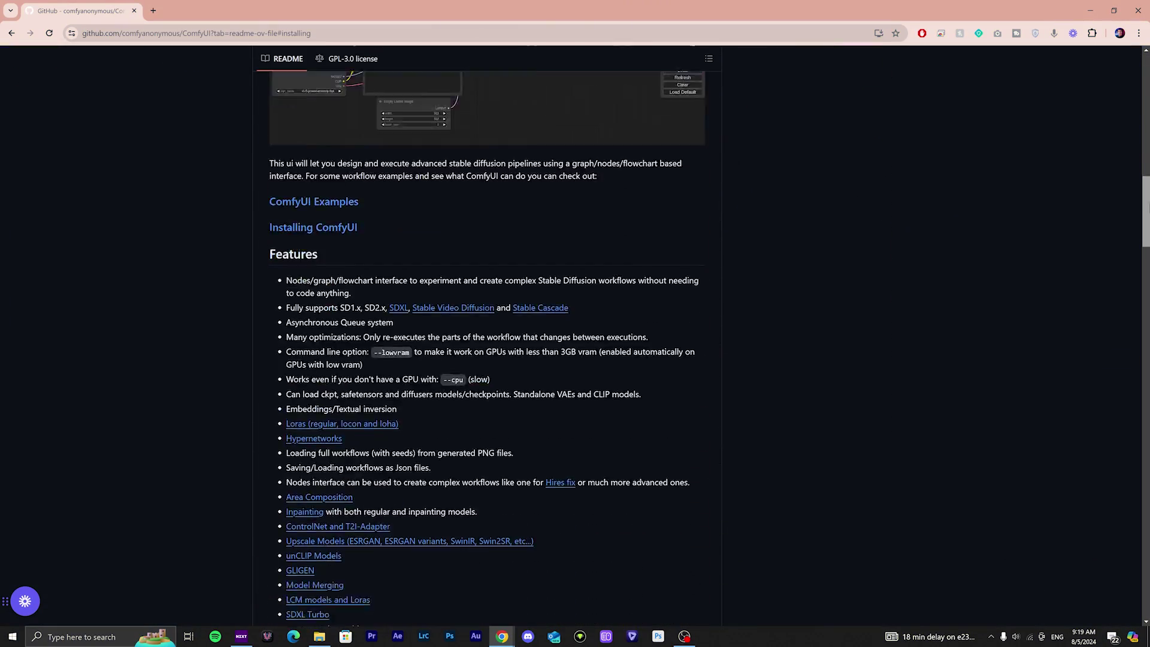
scroll(486, 360, "down", 5)
scroll(485, 360, "down", 5)
scroll(486, 359, "down", 5)
scroll(486, 360, "down", 4)
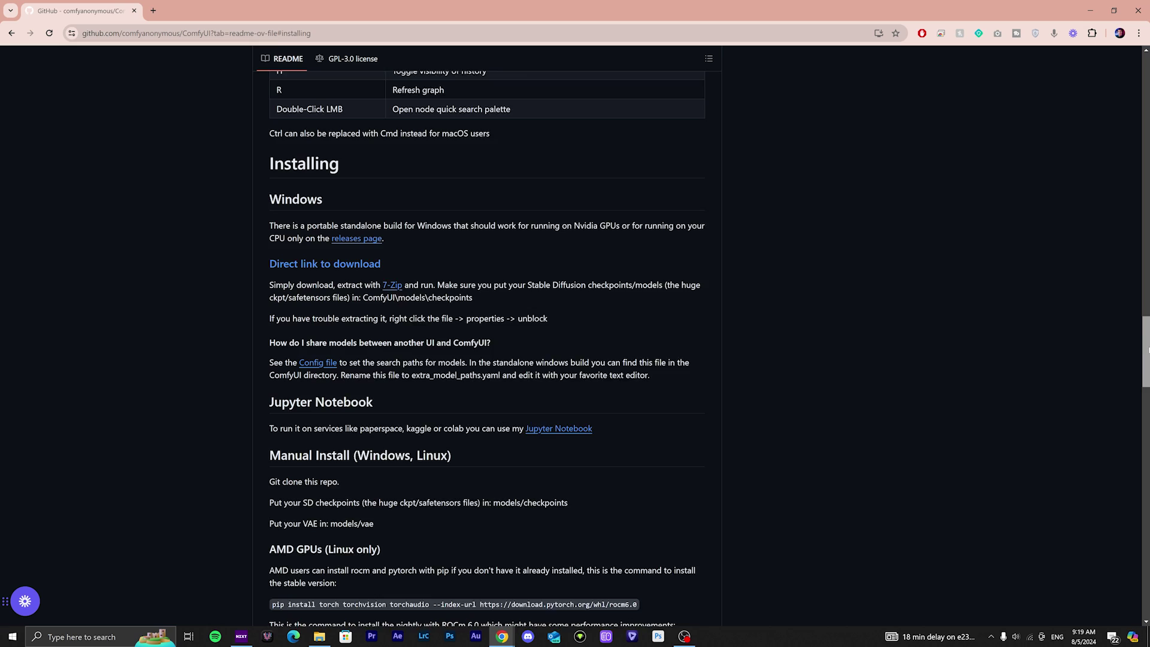
scroll(807, 325, "down", 1)
scroll(806, 325, "down", 1)
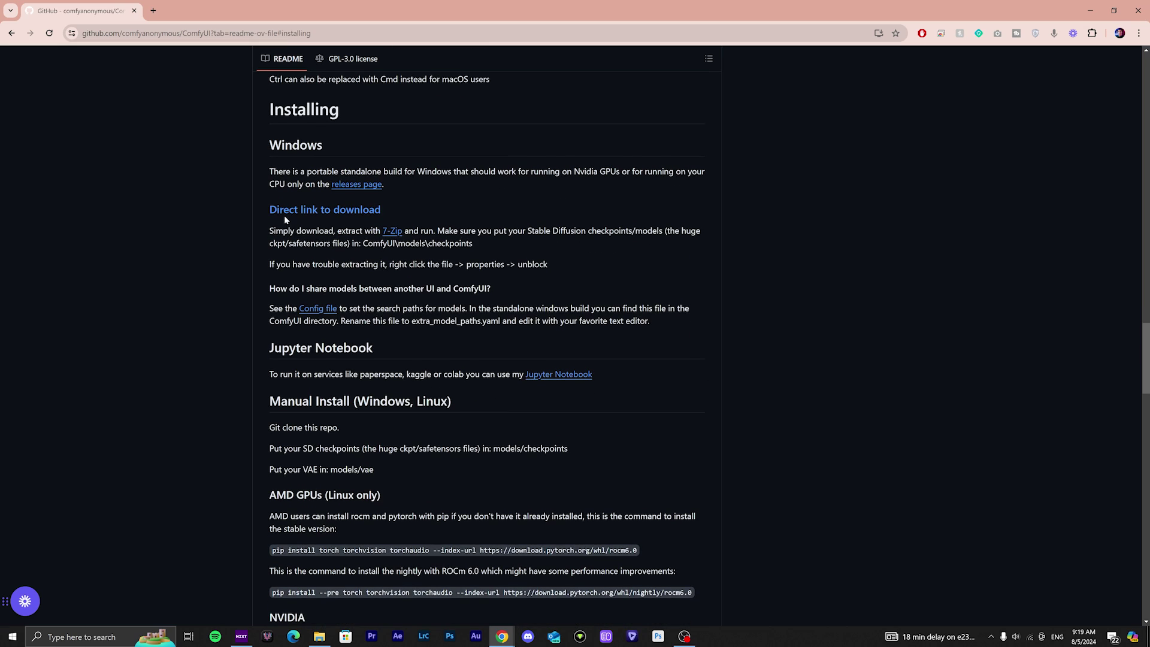
Step: Save the 'Direct link to download' ComfyUI portable archive to the Desktop
right_click(408, 218)
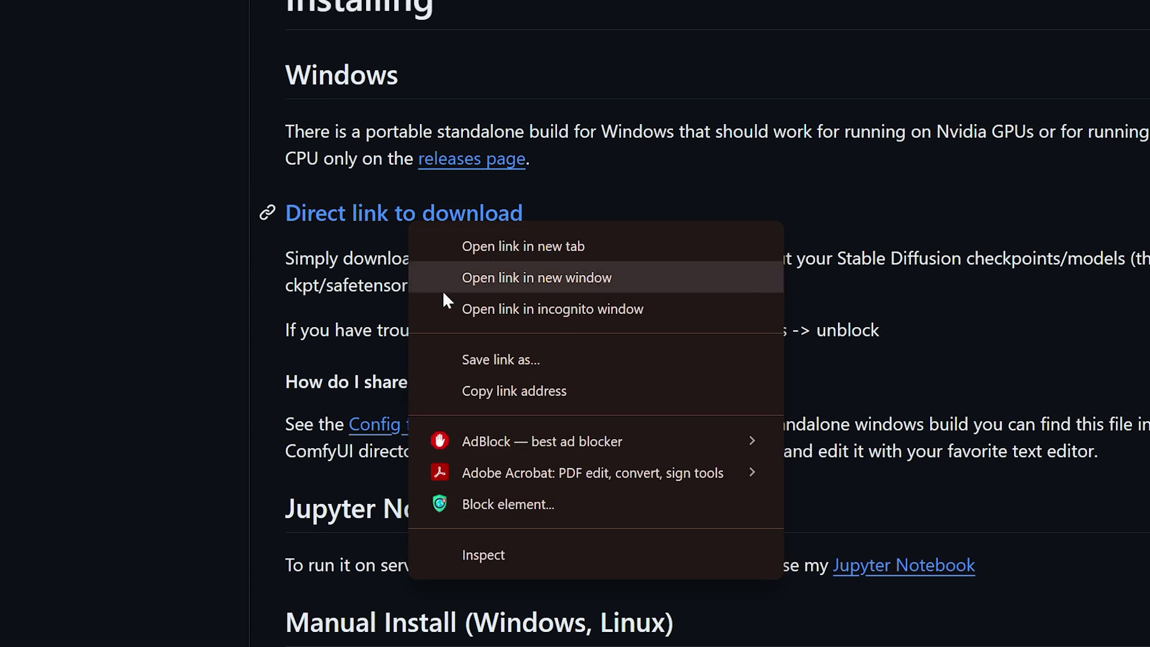
left_click(500, 359)
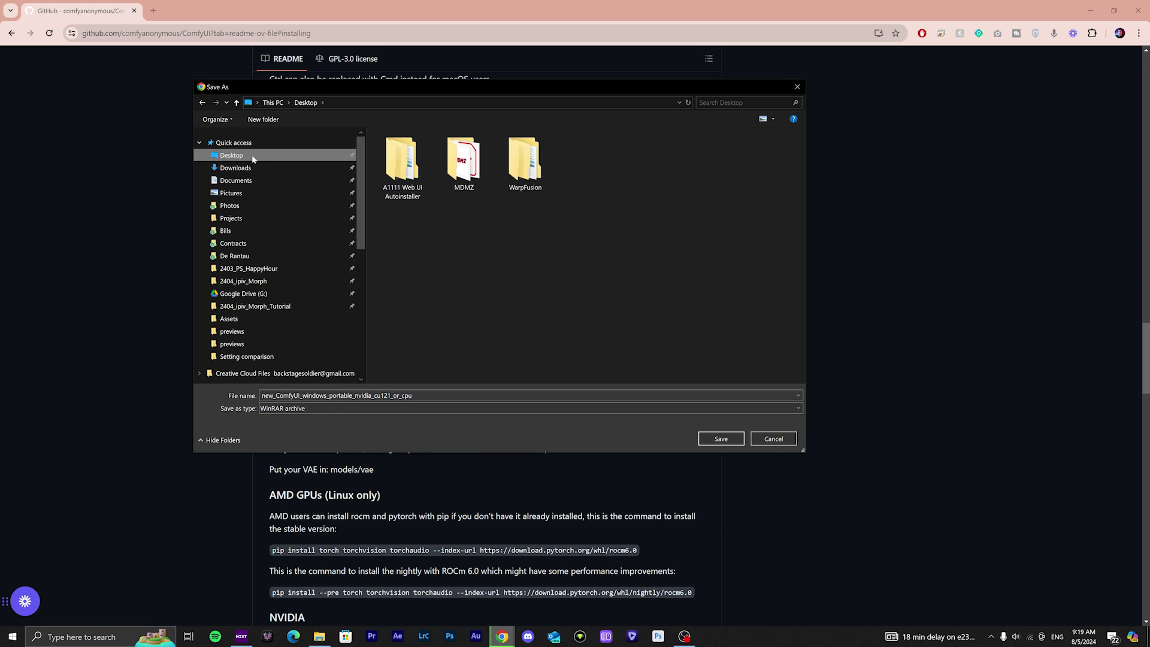
left_click(721, 439)
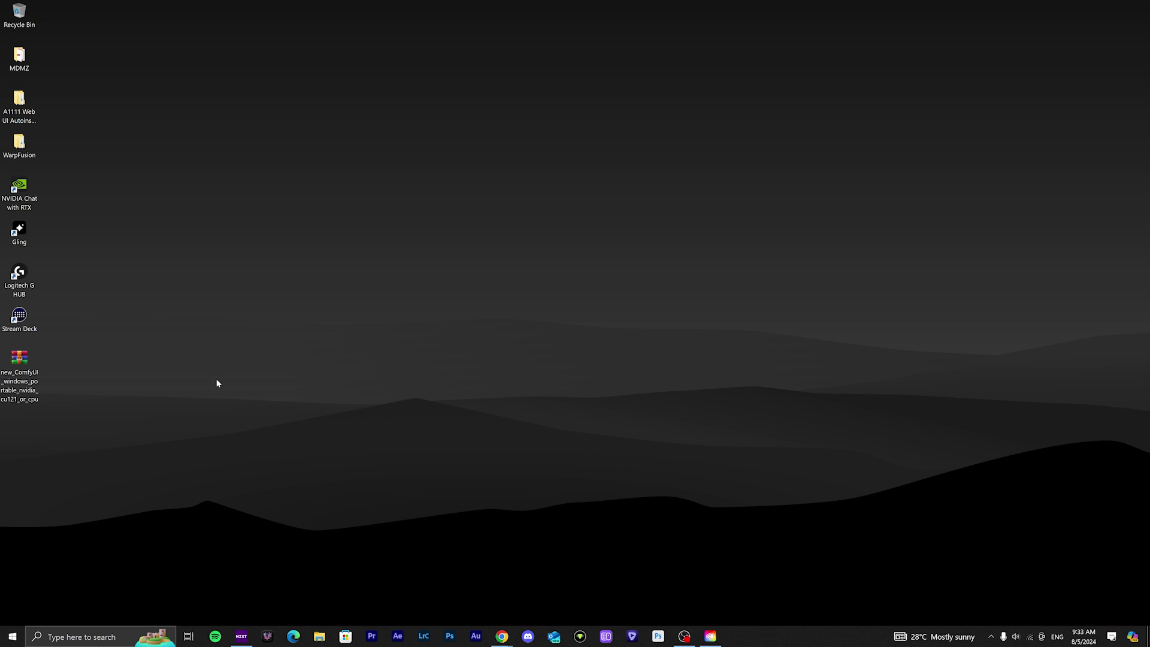
Step: Extract the archive onto the desktop and open ComfyUI_windows_portable
right_click(56, 328)
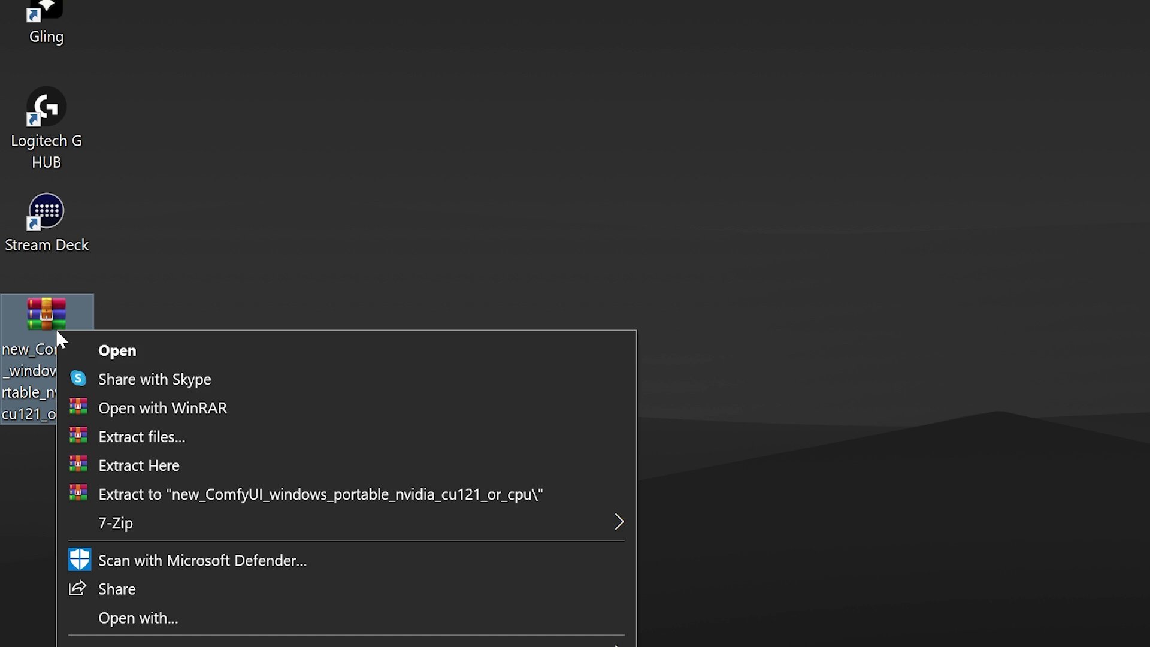
left_click(138, 466)
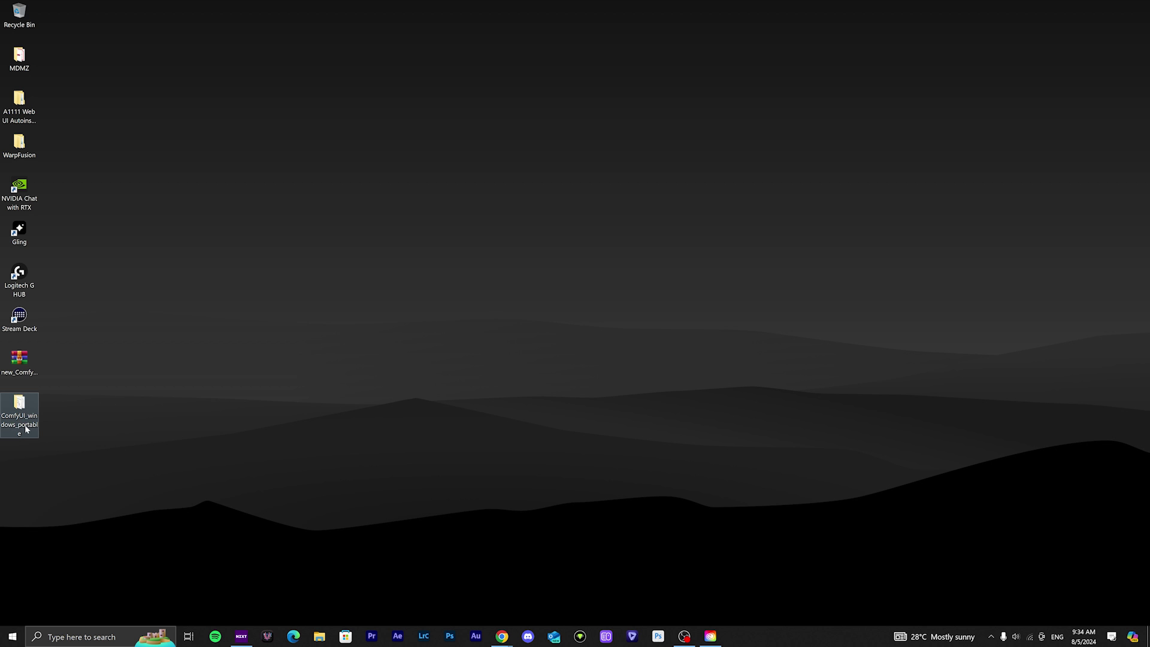
double_click(20, 415)
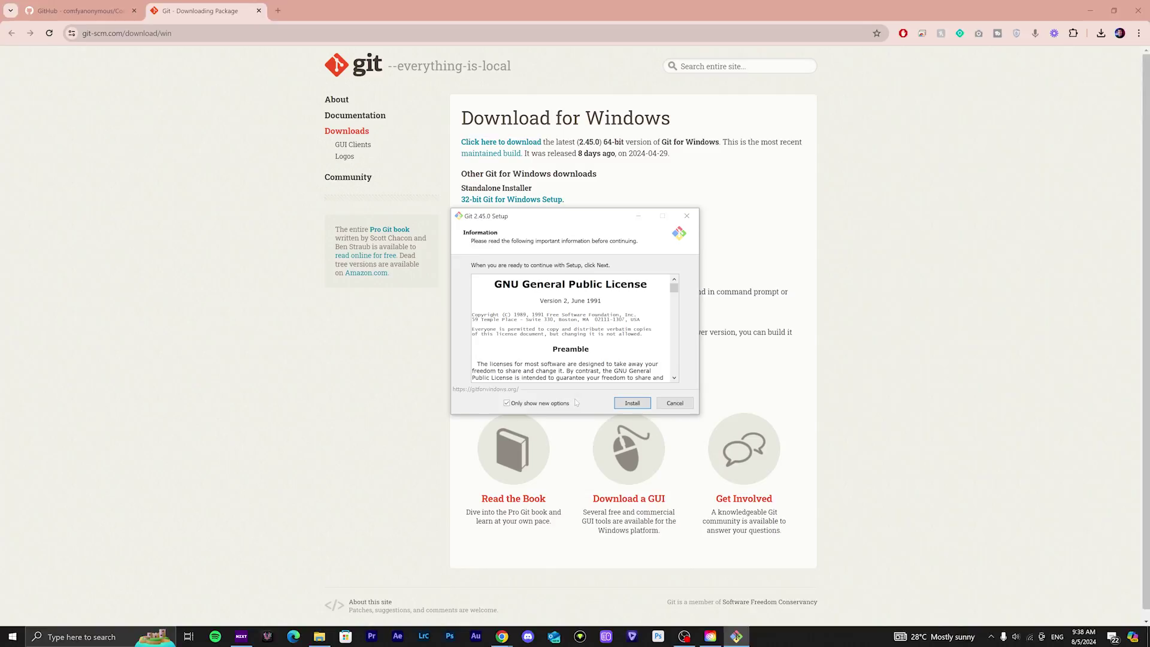
Step: Start the Git 2.45.0 installation from the license Information page
left_click(645, 419)
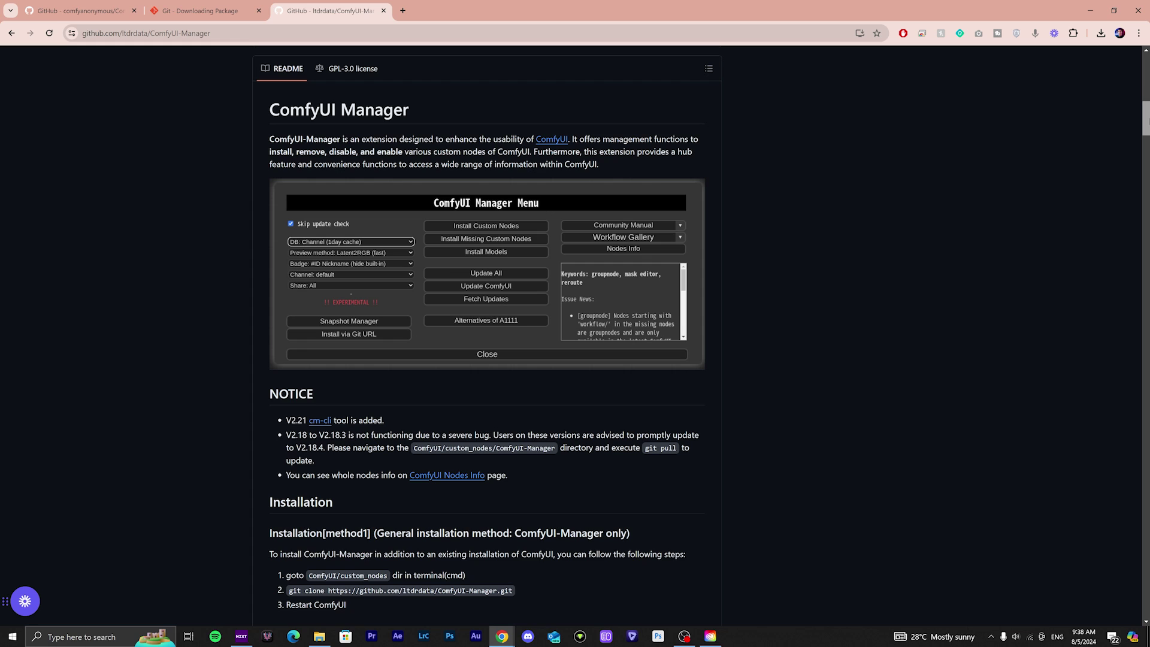
scroll(486, 342, "down", 5)
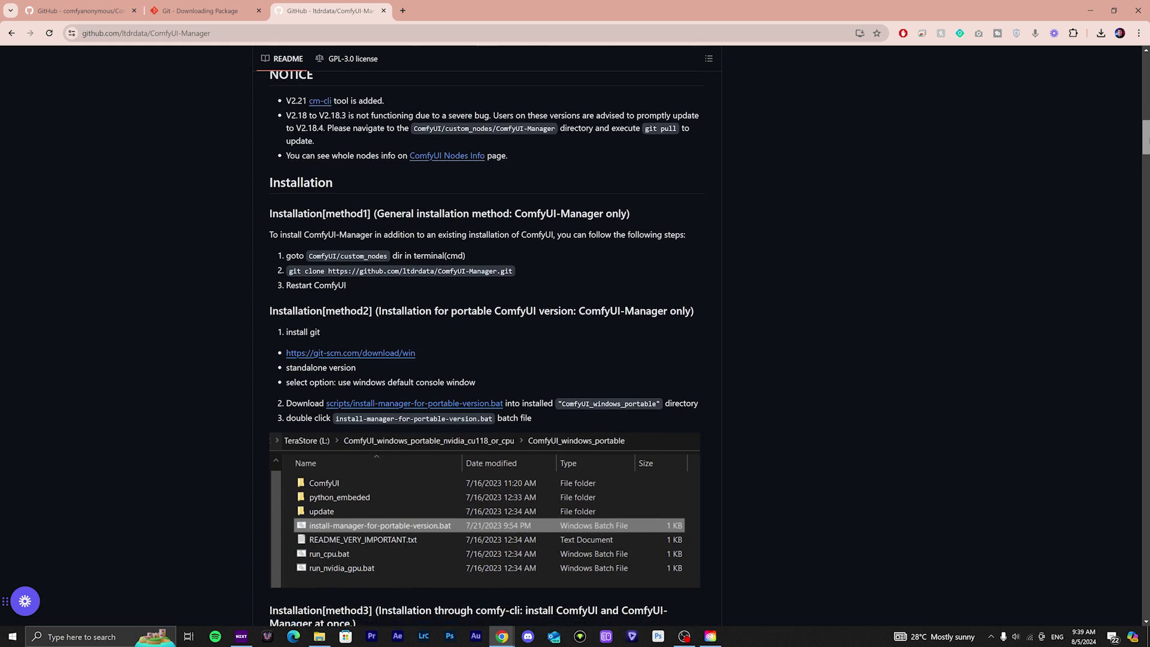
scroll(485, 341, "down", 3)
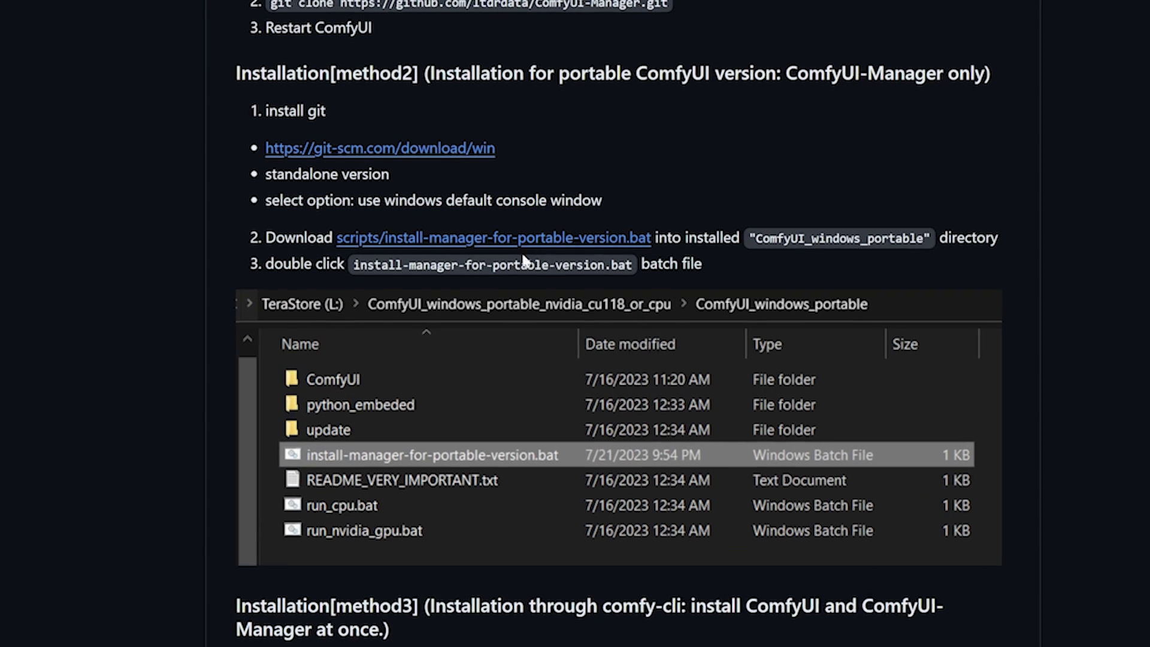
Step: Save install-manager-for-portable-version.bat into the ComfyUI_windows_portable folder
right_click(447, 247)
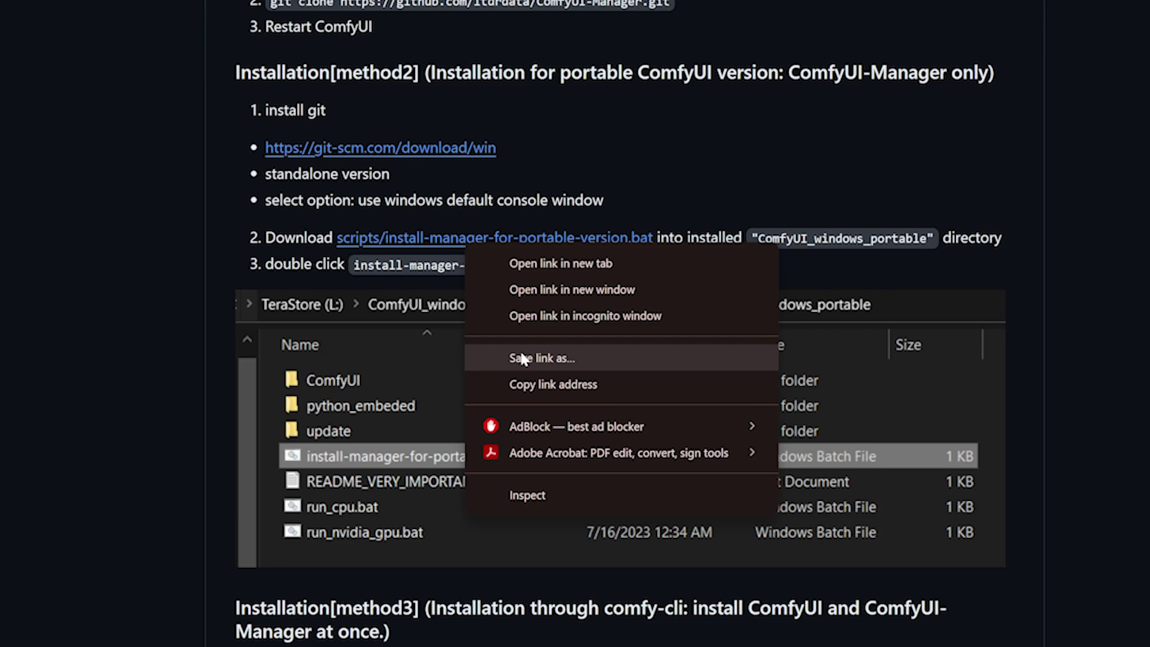
left_click(553, 357)
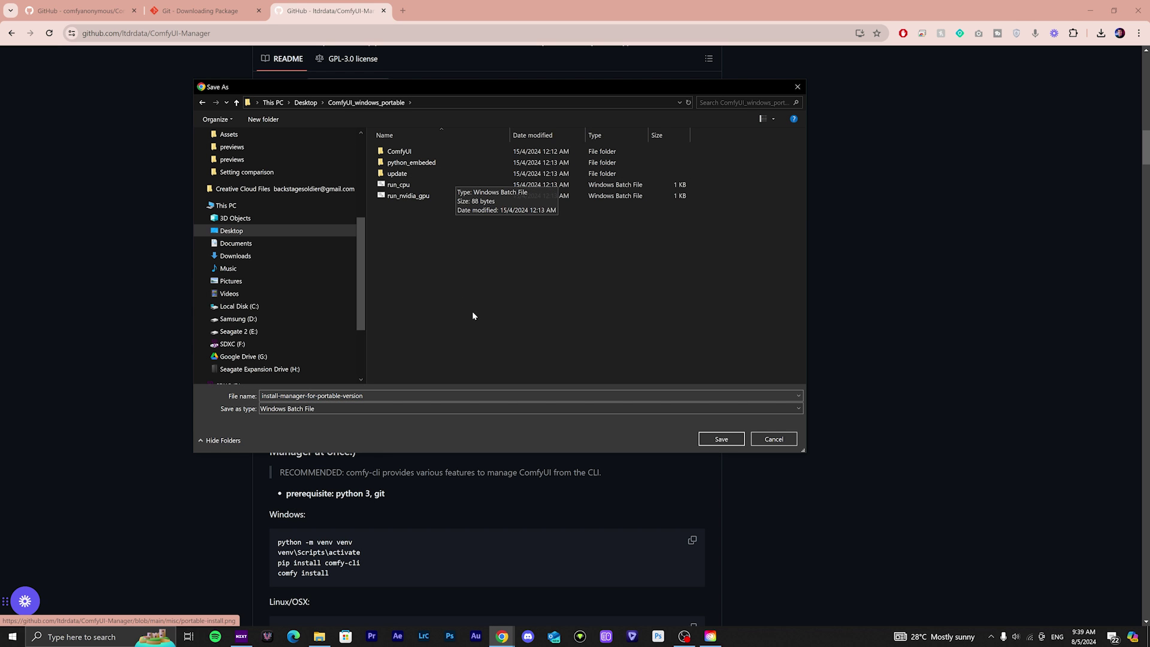
left_click(715, 439)
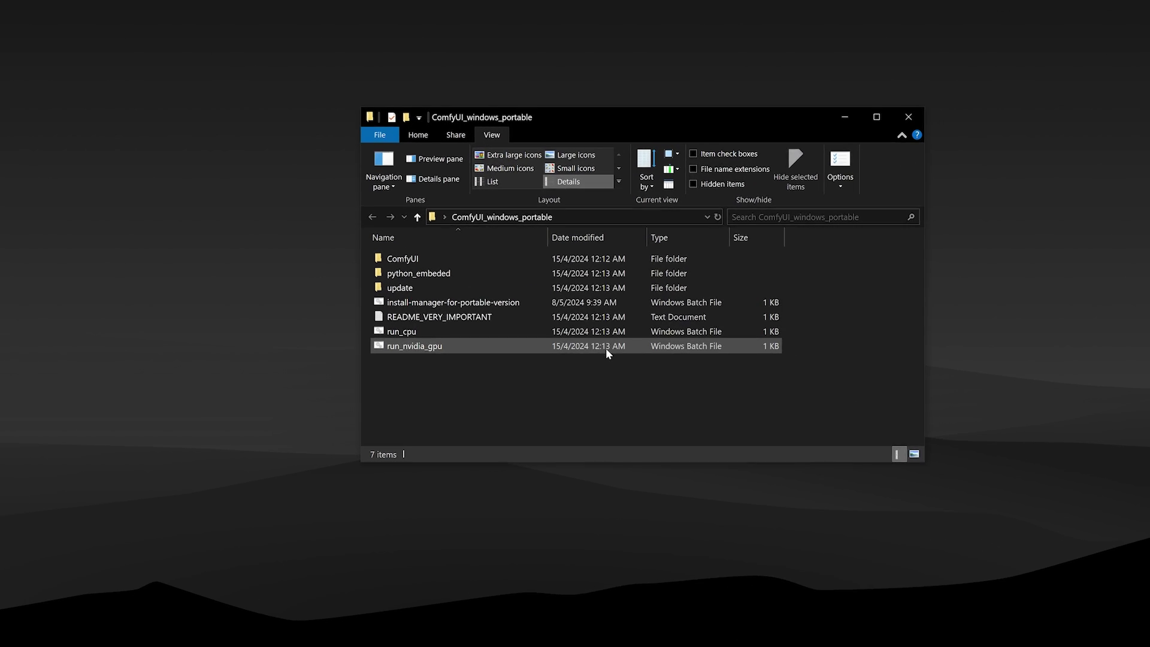
Step: Run the manager installer, then start ComfyUI with run_nvidia_gpu.bat
double_click(437, 320)
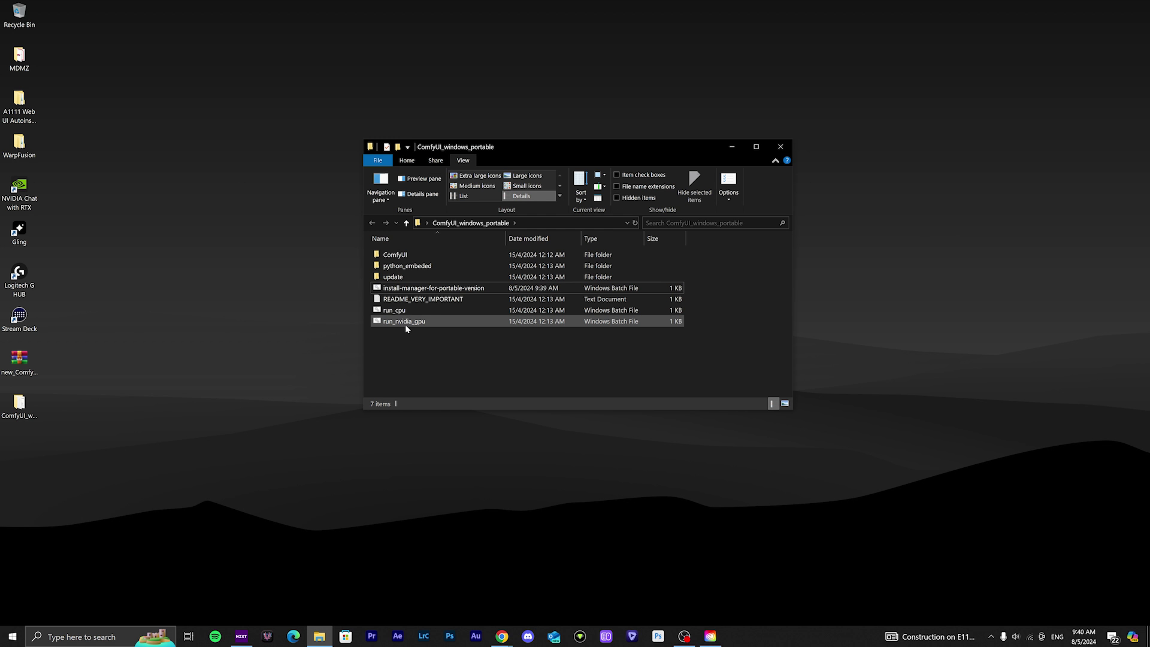
double_click(405, 324)
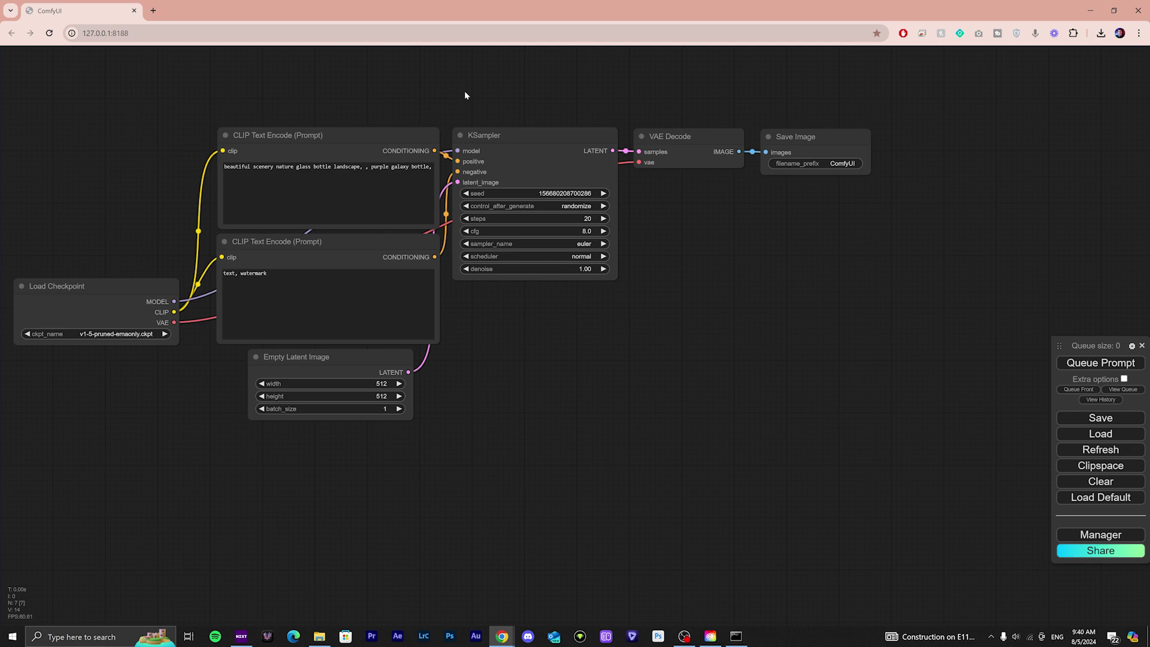
left_click_drag(464, 90, 588, 154)
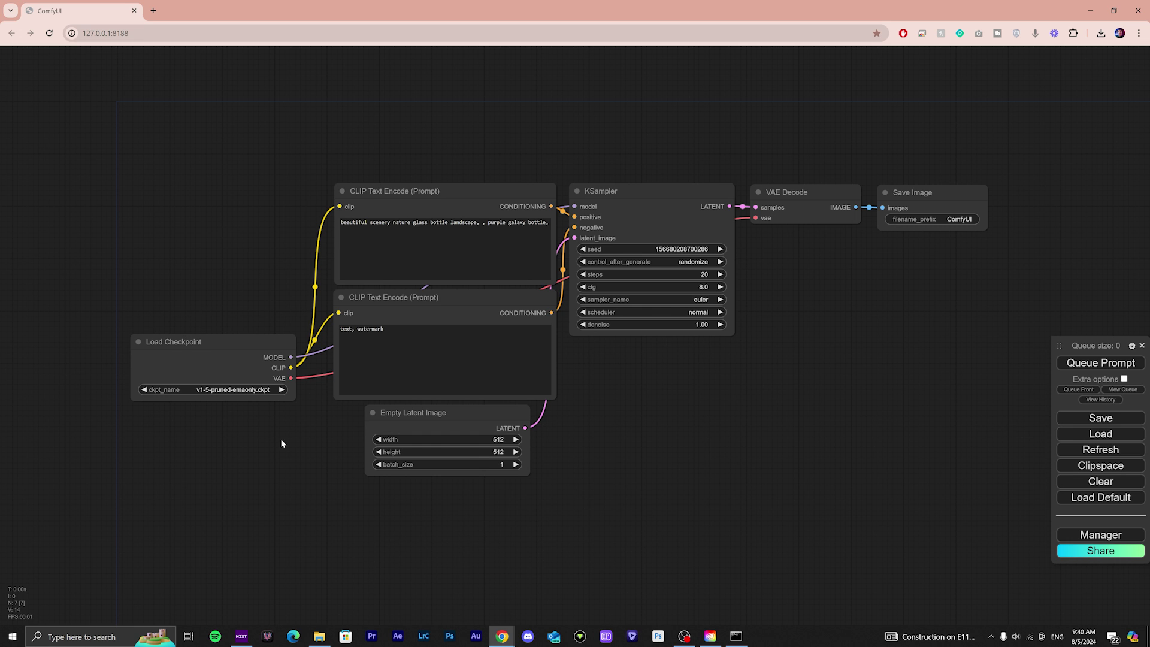
scroll(827, 324, "up", 1)
Step: Reposition the KSampler and Load Checkpoint nodes, then queue the default workflow
left_click_drag(655, 180, 665, 176)
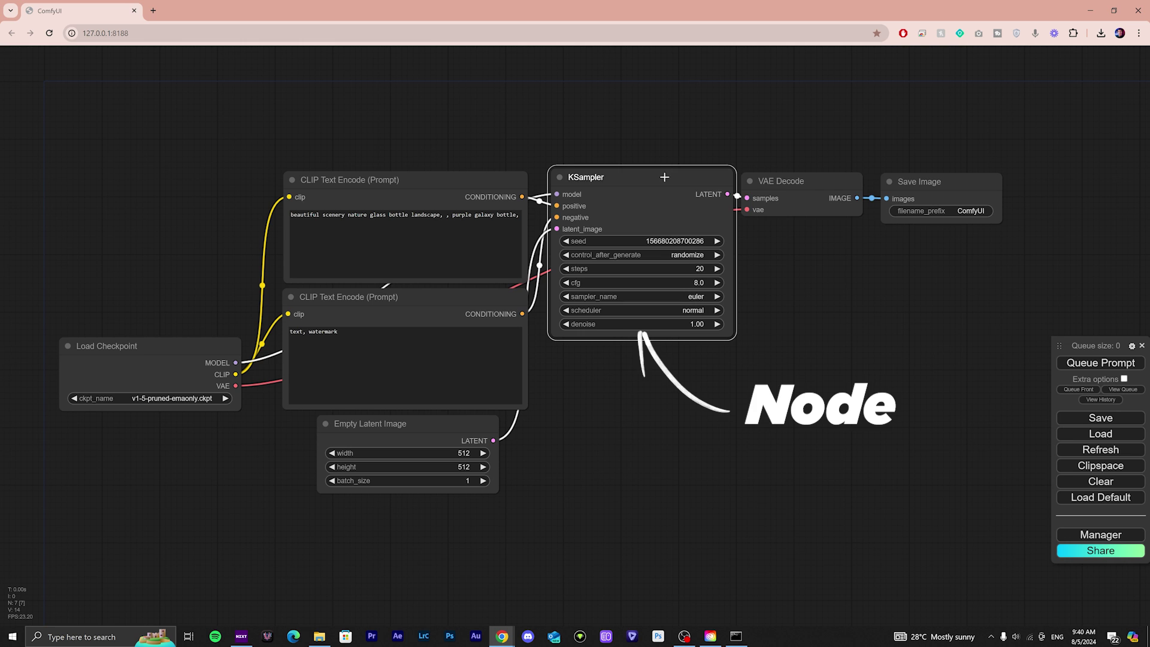
scroll(623, 265, "down", 1)
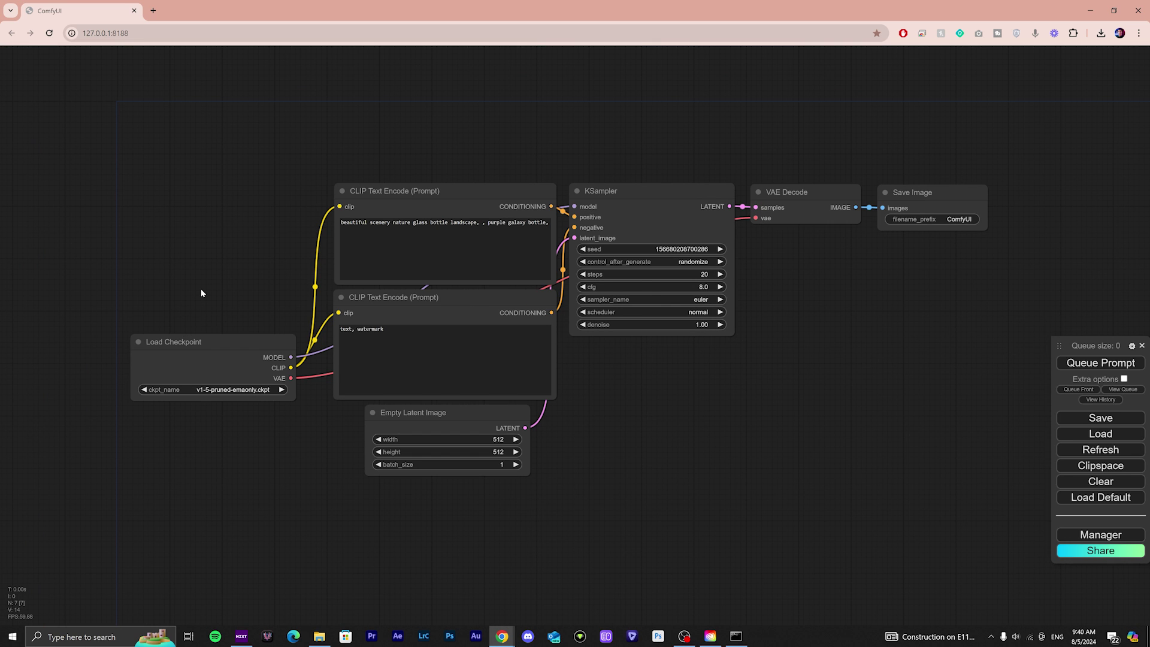
scroll(201, 293, "up", 1)
mouse_move(189, 336)
left_mouse_down()
mouse_move(121, 117)
mouse_move(60, 348)
left_mouse_up()
left_click_drag(138, 334, 199, 377)
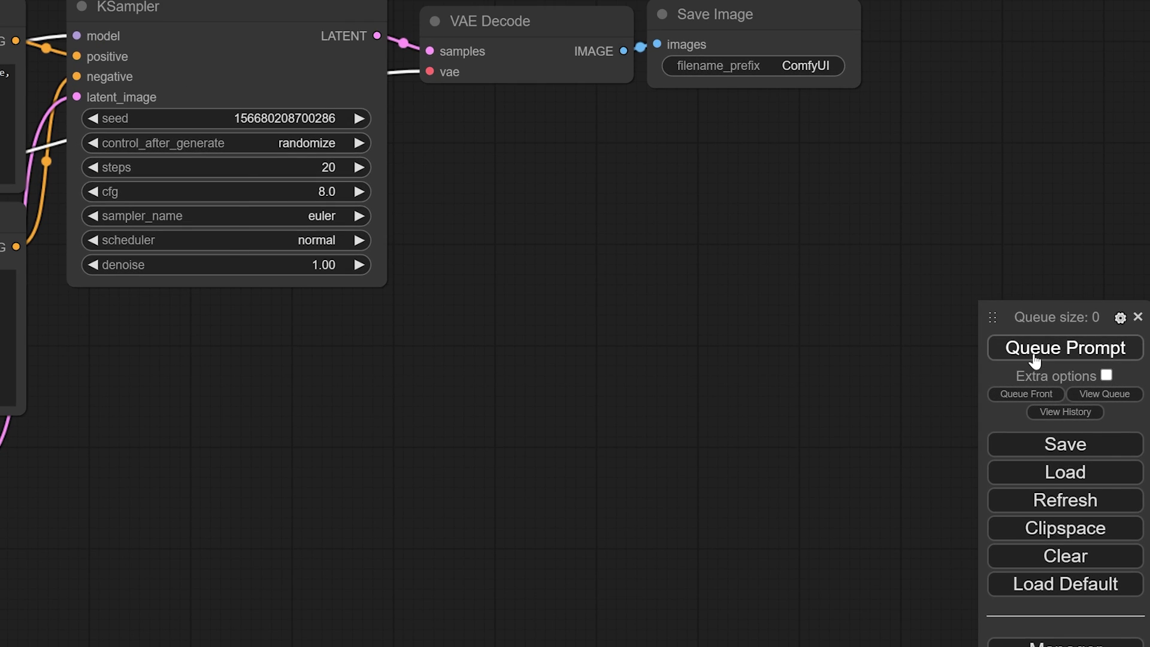
left_click(1036, 358)
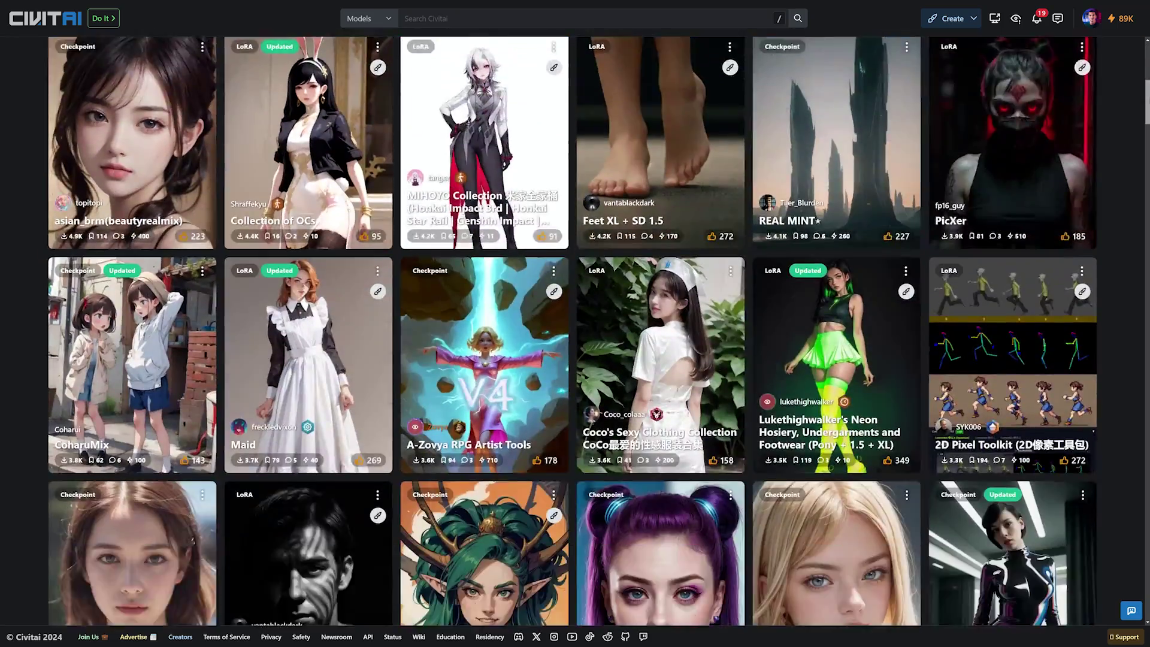
scroll(575, 342, "down", 5)
scroll(576, 341, "down", 5)
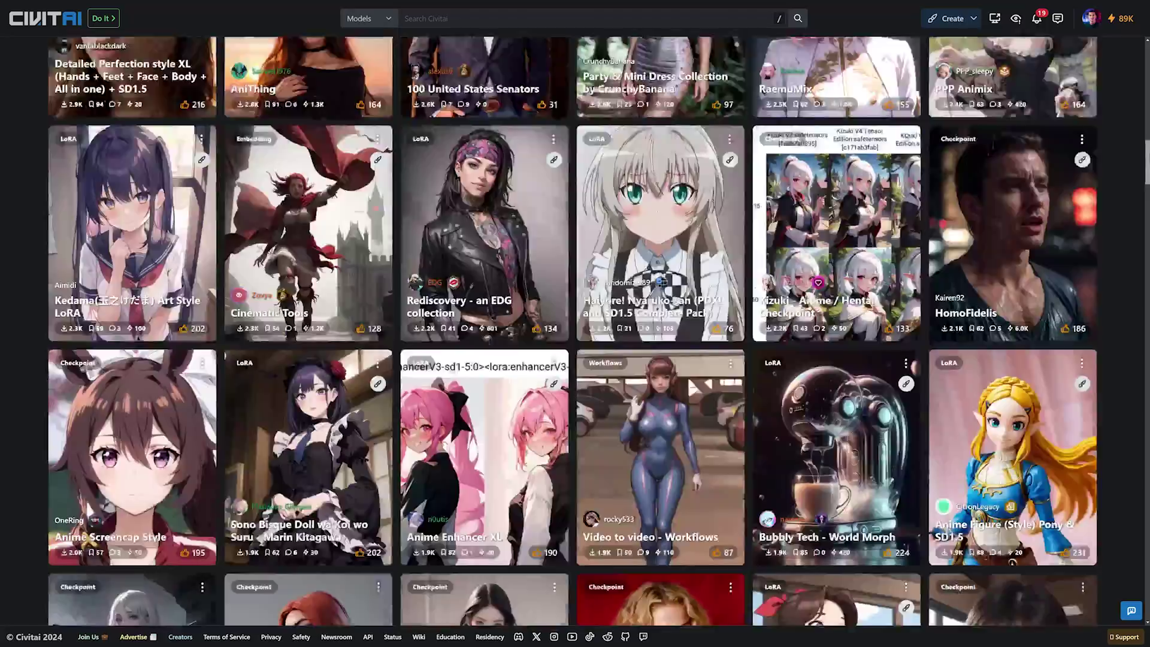
scroll(575, 342, "down", 5)
scroll(575, 341, "down", 5)
scroll(575, 341, "down", 5)
scroll(575, 341, "down", 5)
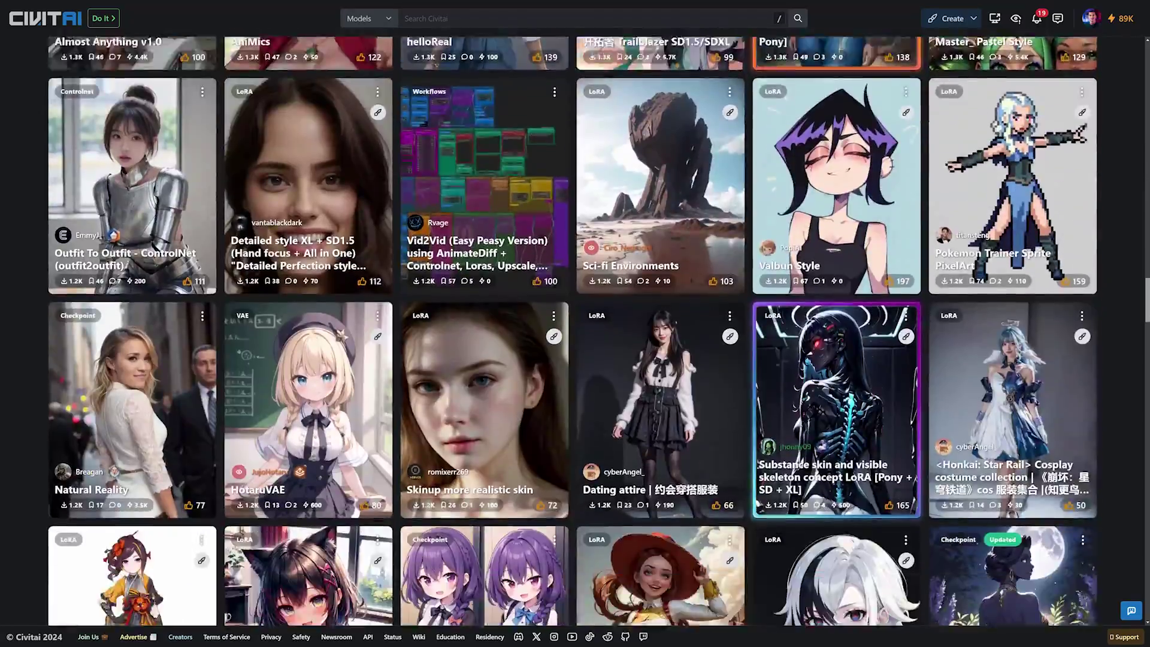
scroll(575, 342, "down", 5)
scroll(575, 341, "down", 5)
scroll(576, 341, "down", 5)
scroll(575, 342, "down", 5)
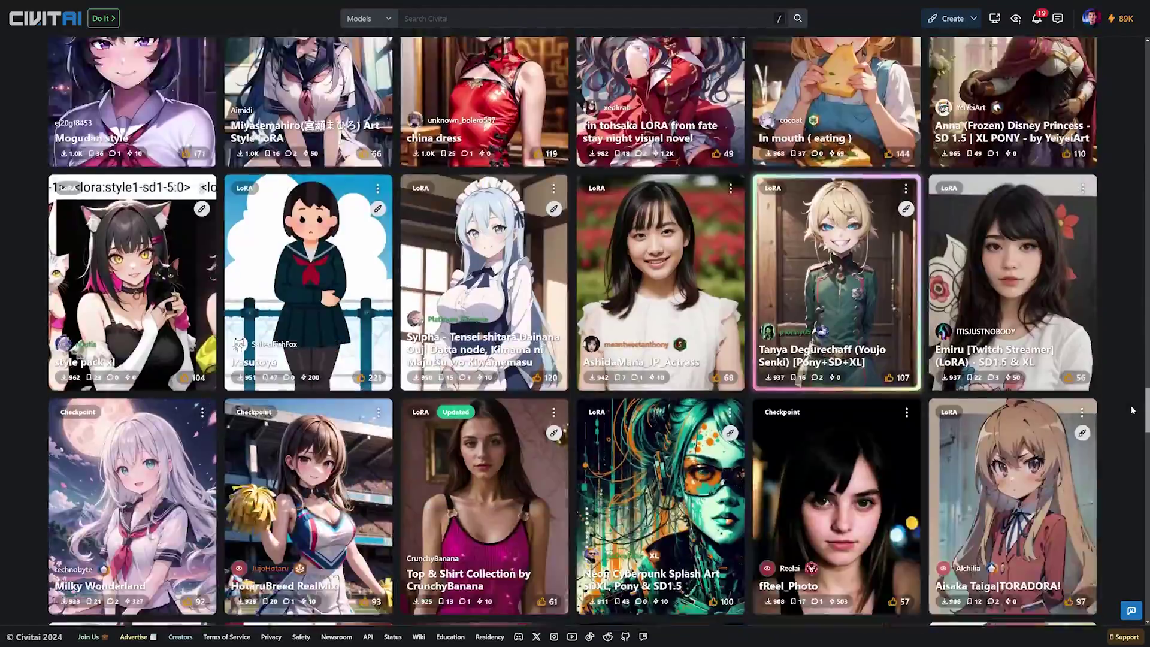
scroll(575, 341, "down", 5)
scroll(575, 341, "down", 5)
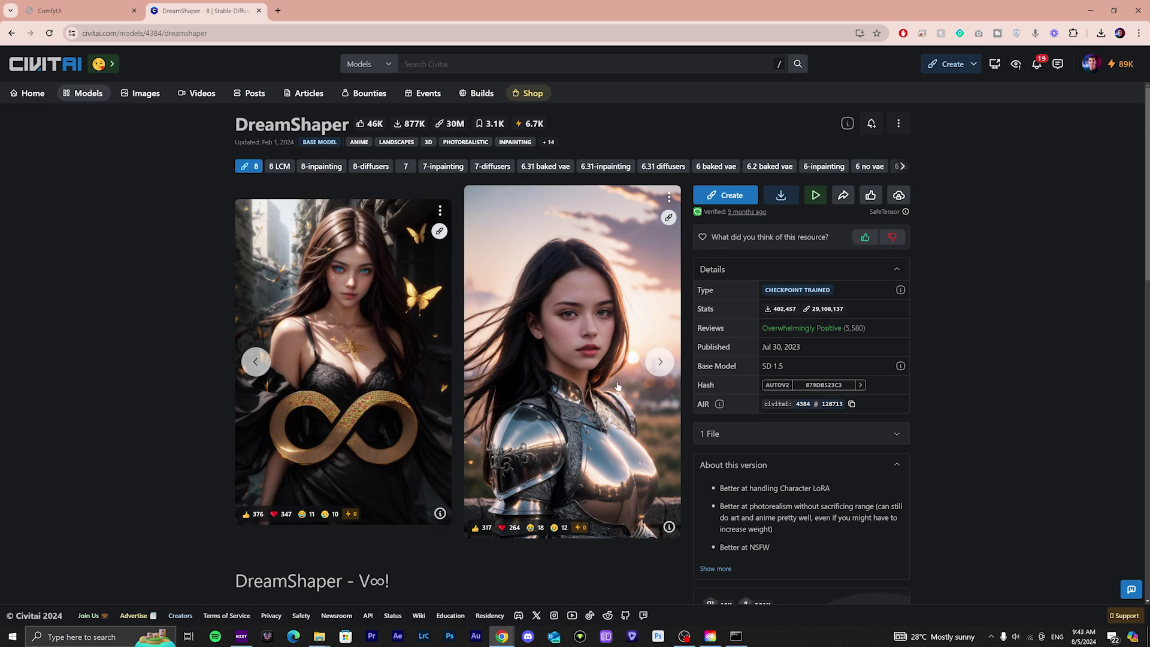
Step: Browse the DreamShaper sample images on Civitai
left_click(660, 361)
left_click(659, 361)
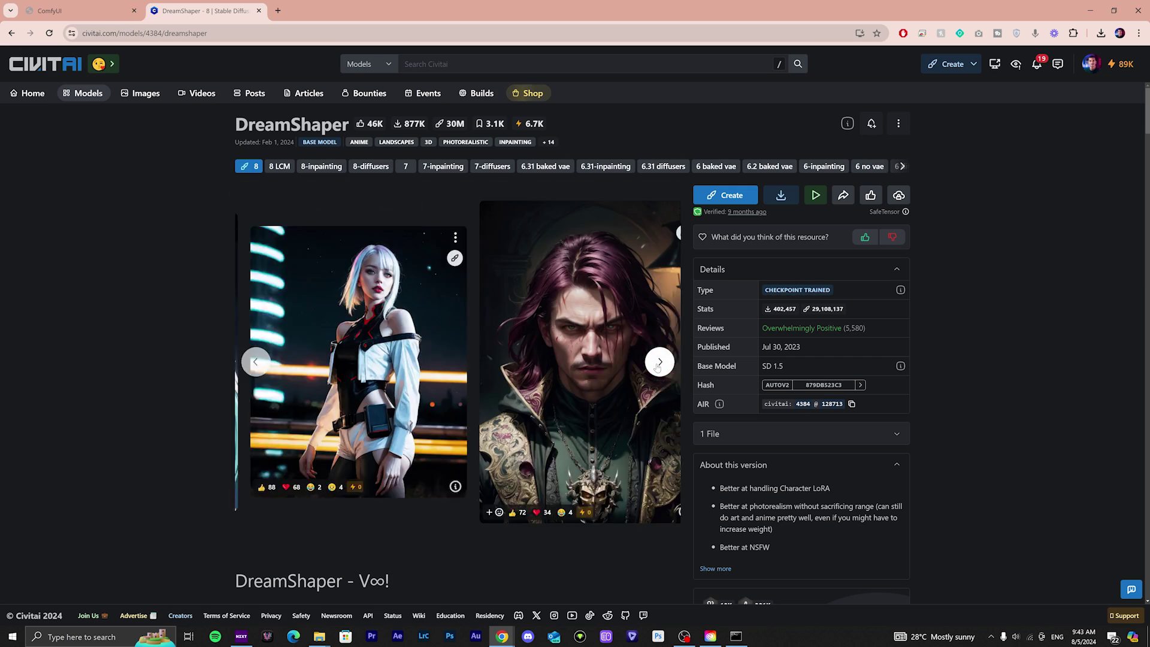
left_click(659, 361)
left_click(659, 362)
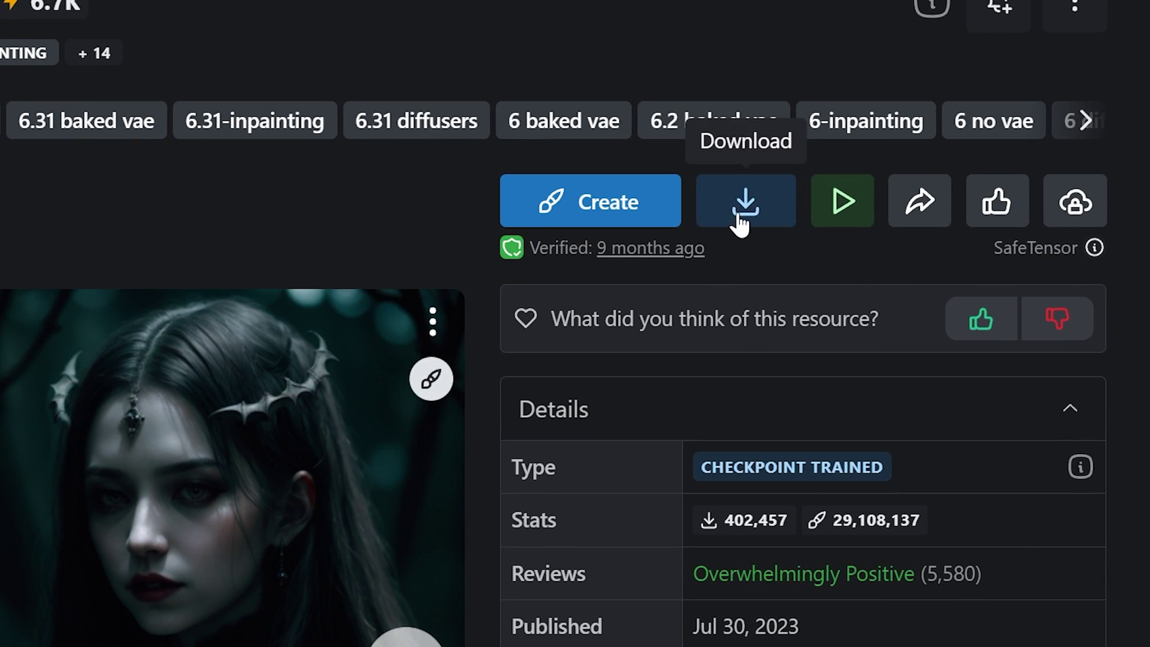
Step: Save the dreamshaper_8 checkpoint into ComfyUI's models/checkpoints folder
right_click(740, 218)
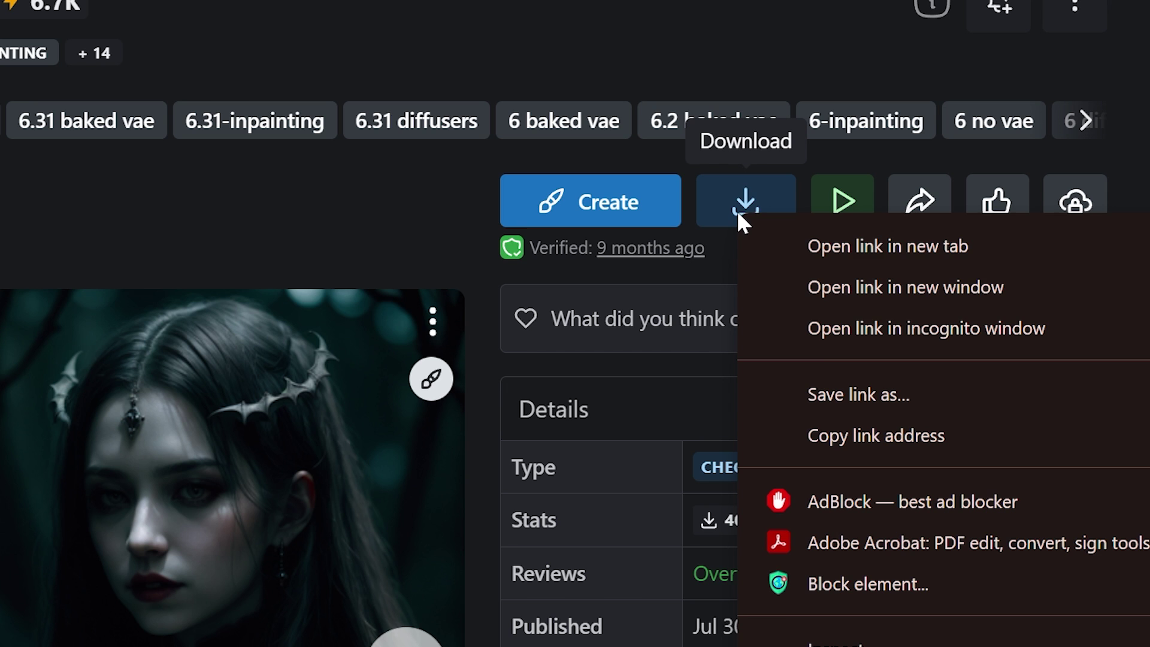
left_click(857, 393)
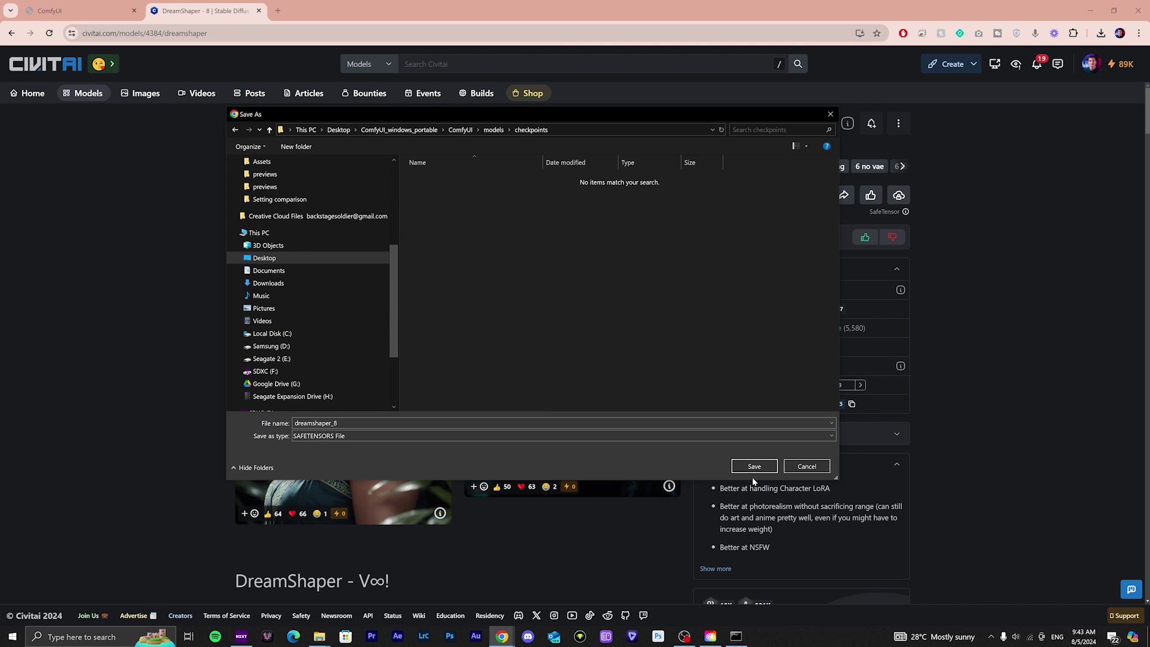
left_click(754, 467)
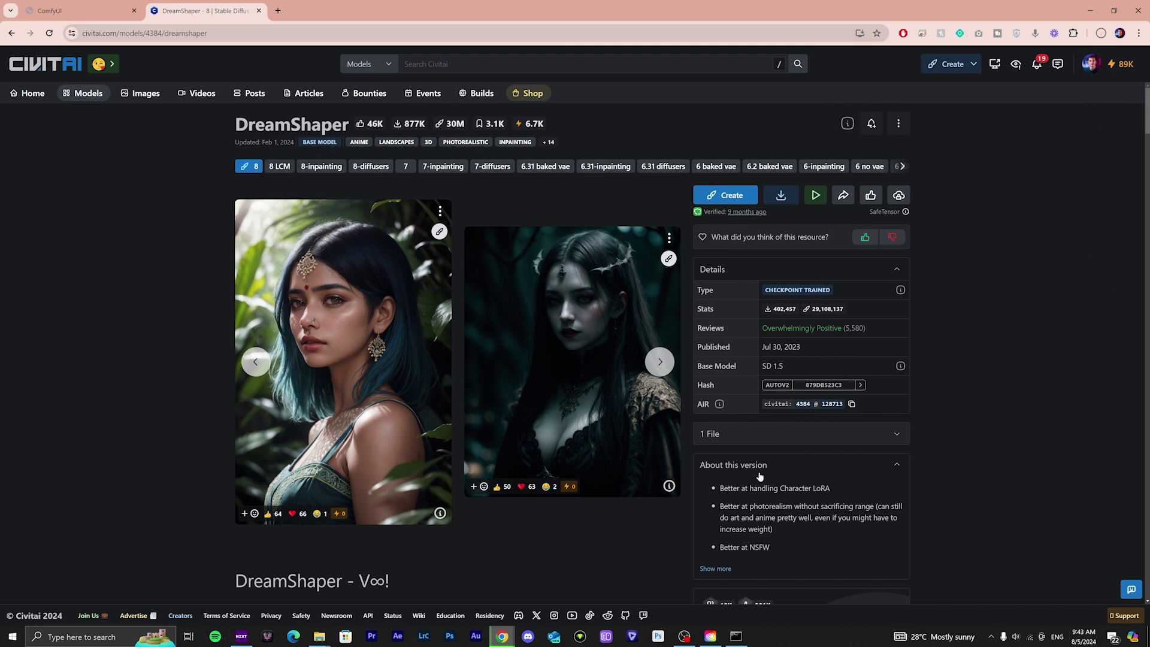
Step: Return to the ComfyUI workflow and refresh the available checkpoint list
left_click(82, 10)
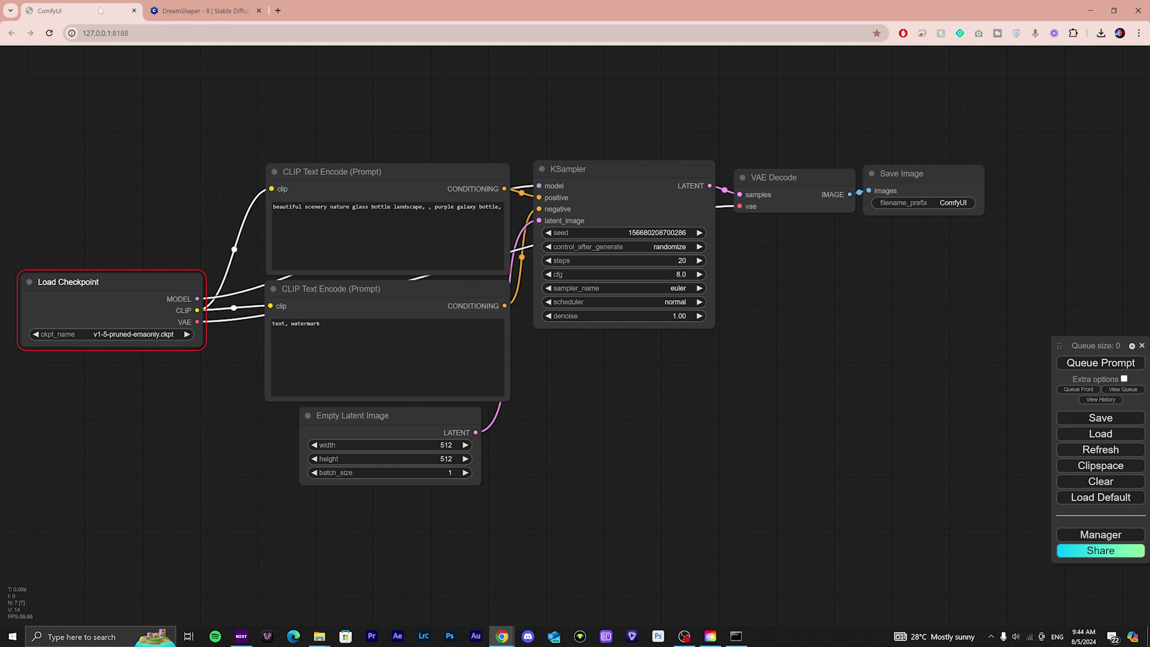
left_click(1065, 428)
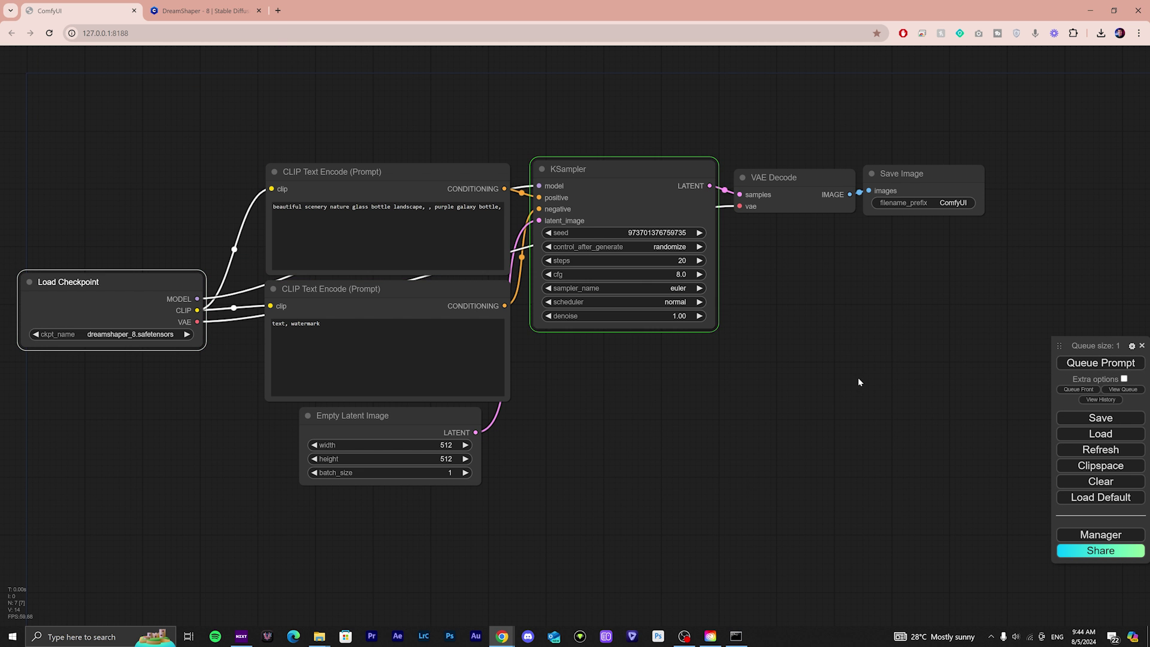
scroll(999, 296, "up", 4)
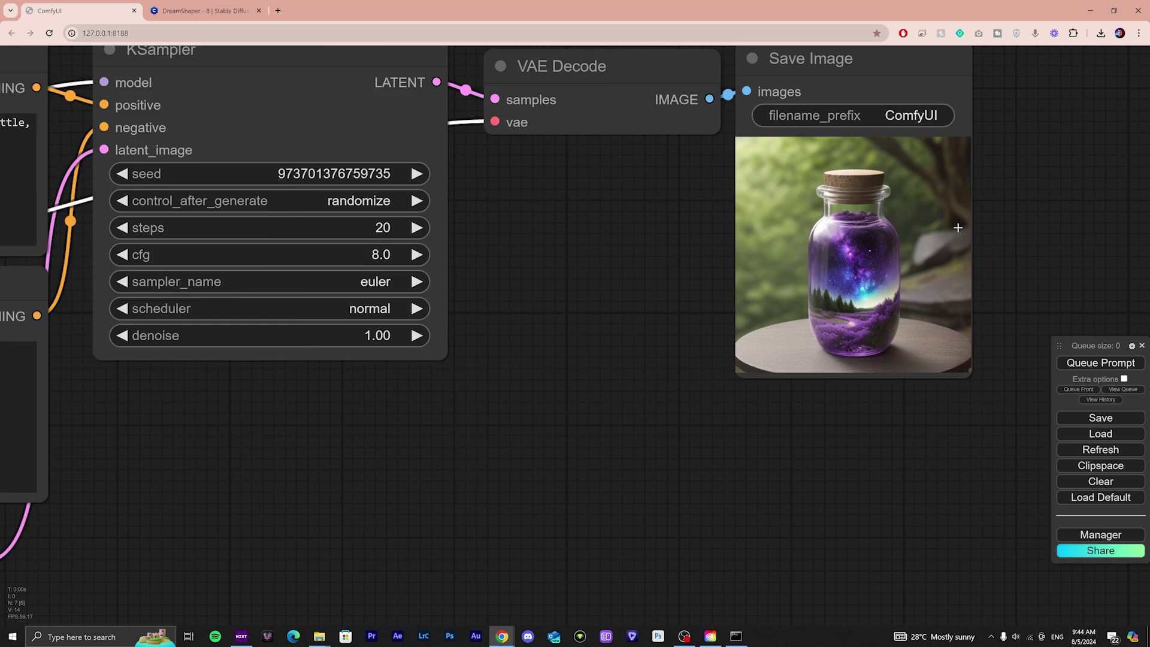
scroll(958, 227, "up", 3)
scroll(965, 235, "down", 5)
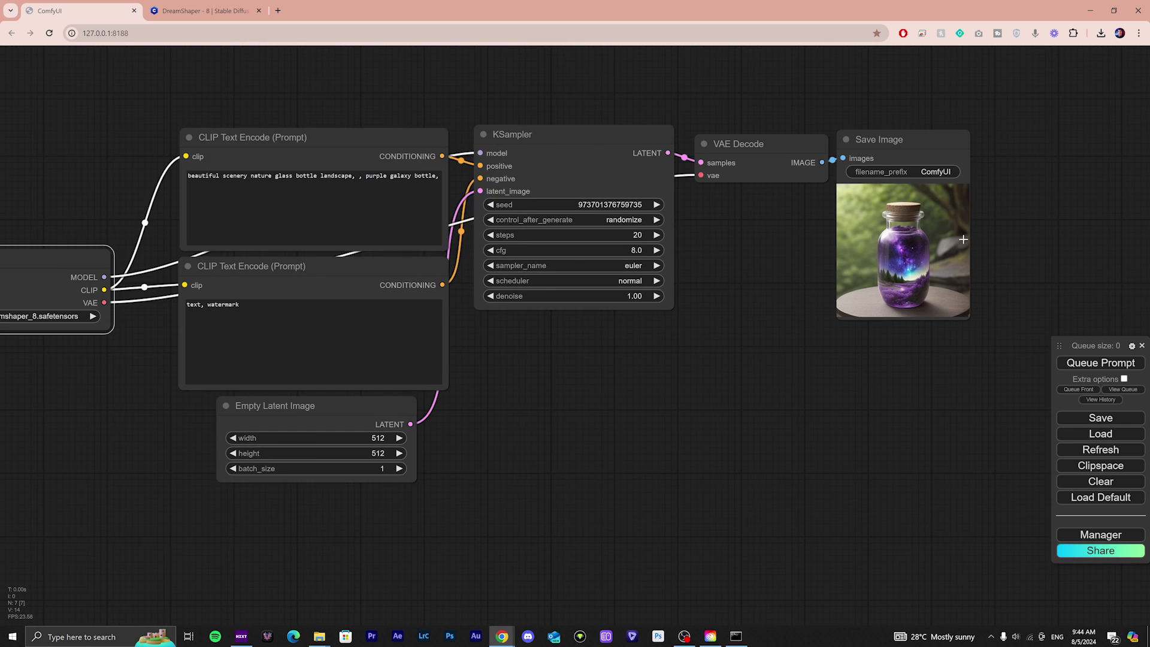